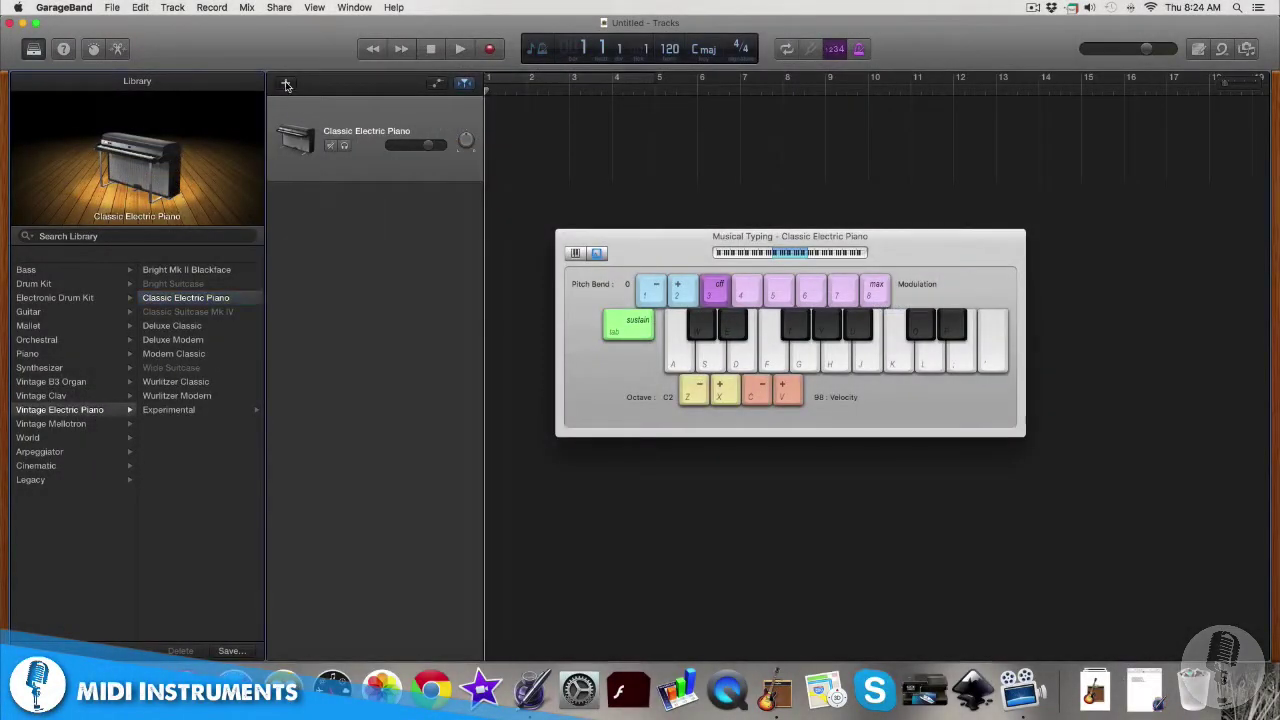
Step: Create a new Software Instrument track in the empty untitled project
{"action": "left_click", "coordinate": [285, 82]}
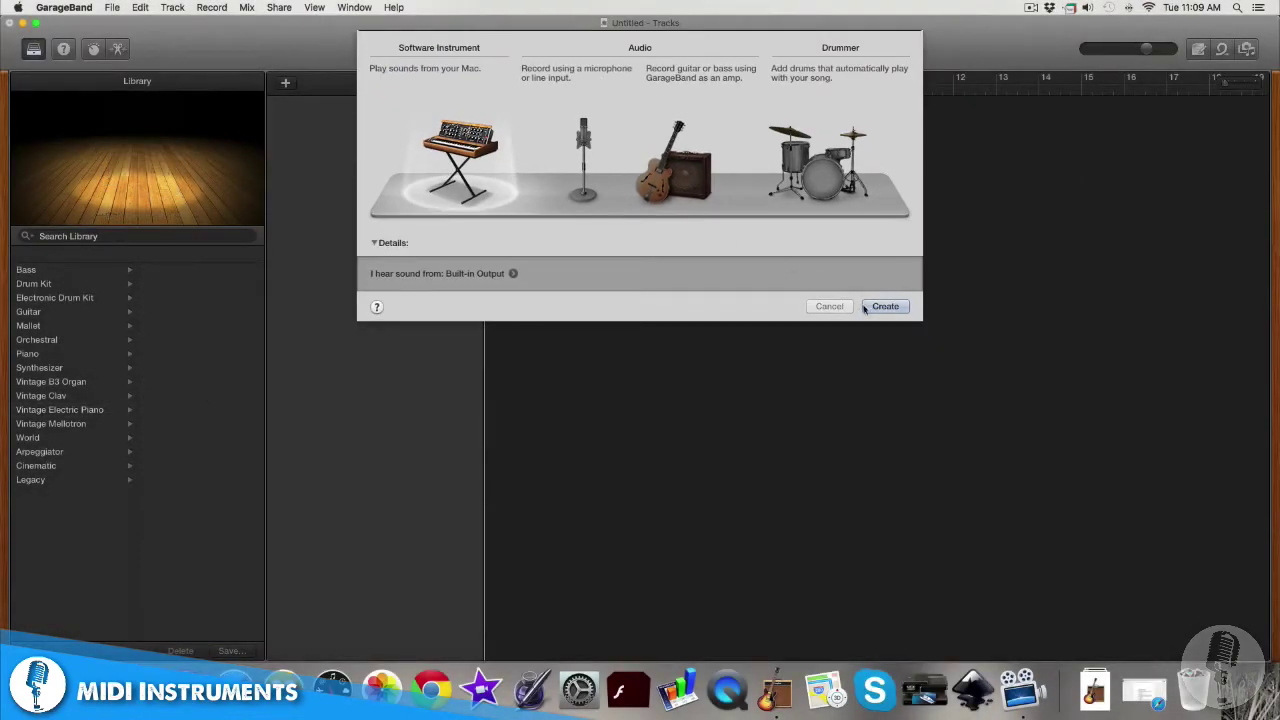
{"action": "left_click", "coordinate": [865, 307]}
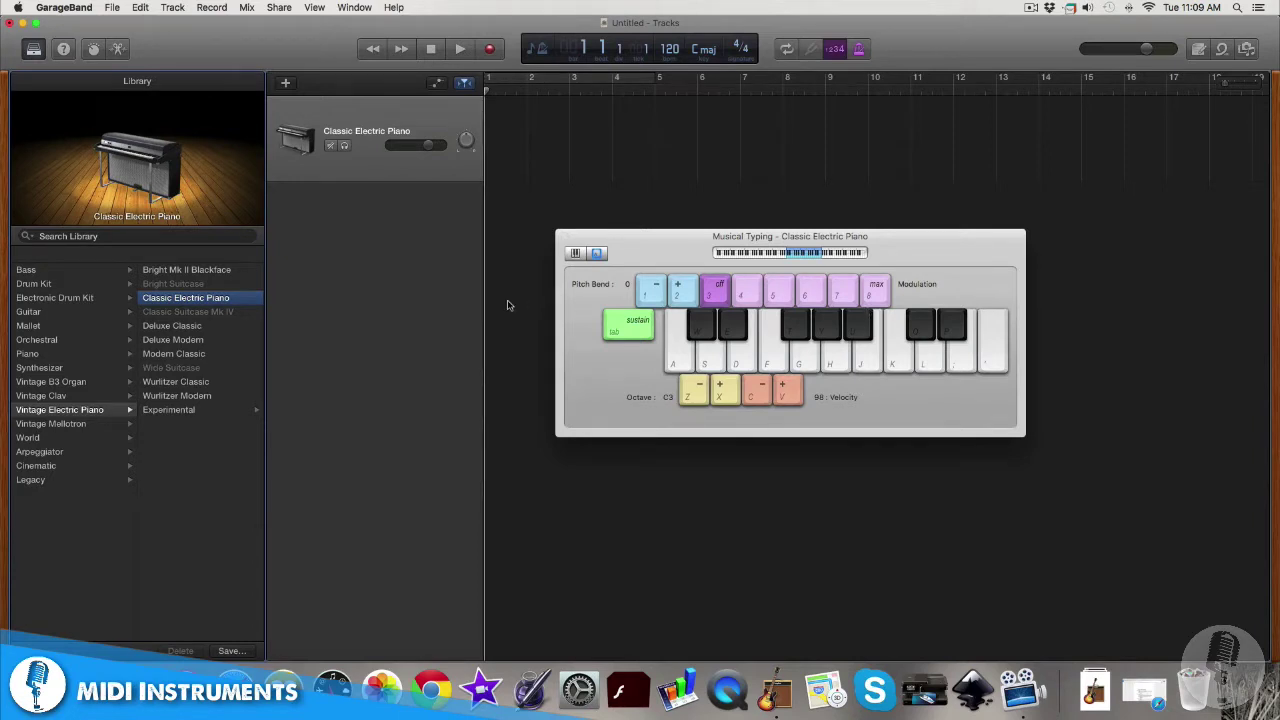
Step: Load Piano > Steinway Grand Piano, play a few notes, and shift up one octave
{"action": "left_click", "coordinate": [84, 355]}
{"action": "left_click", "coordinate": [174, 286]}
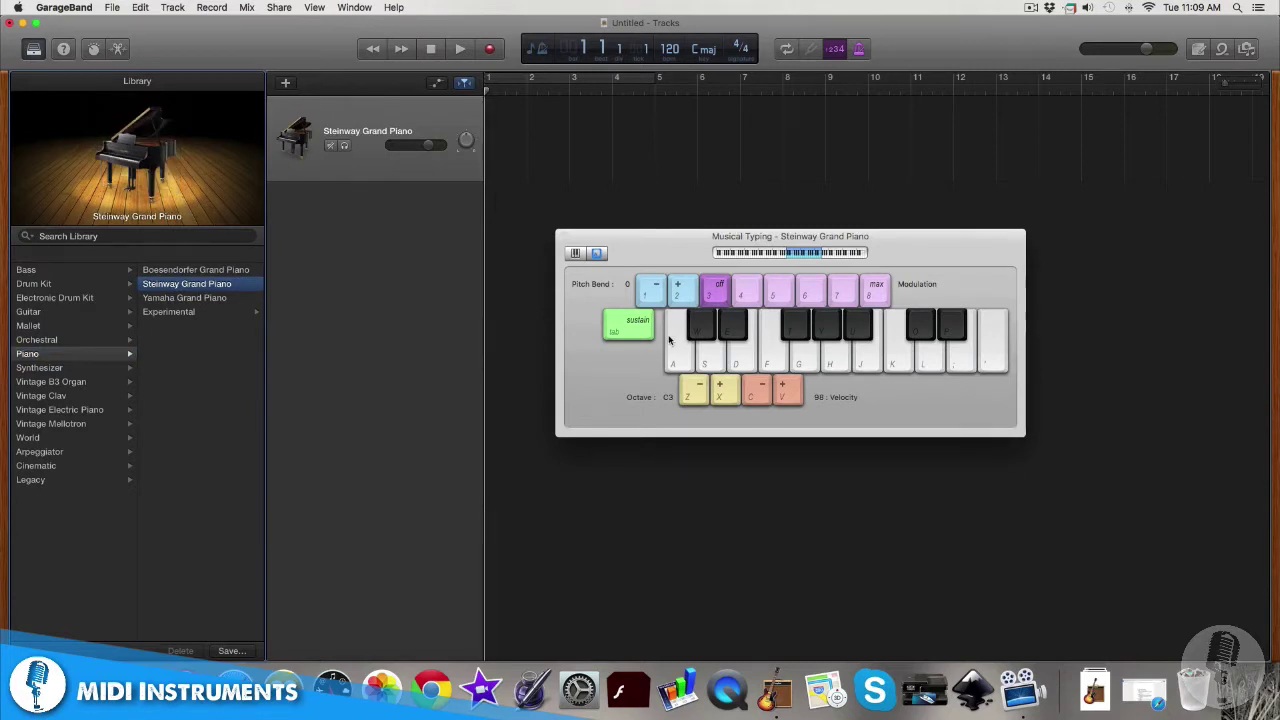
{"action": "key", "text": "d"}
{"action": "key", "text": "g"}
{"action": "key", "text": "h"}
{"action": "key", "text": "l"}
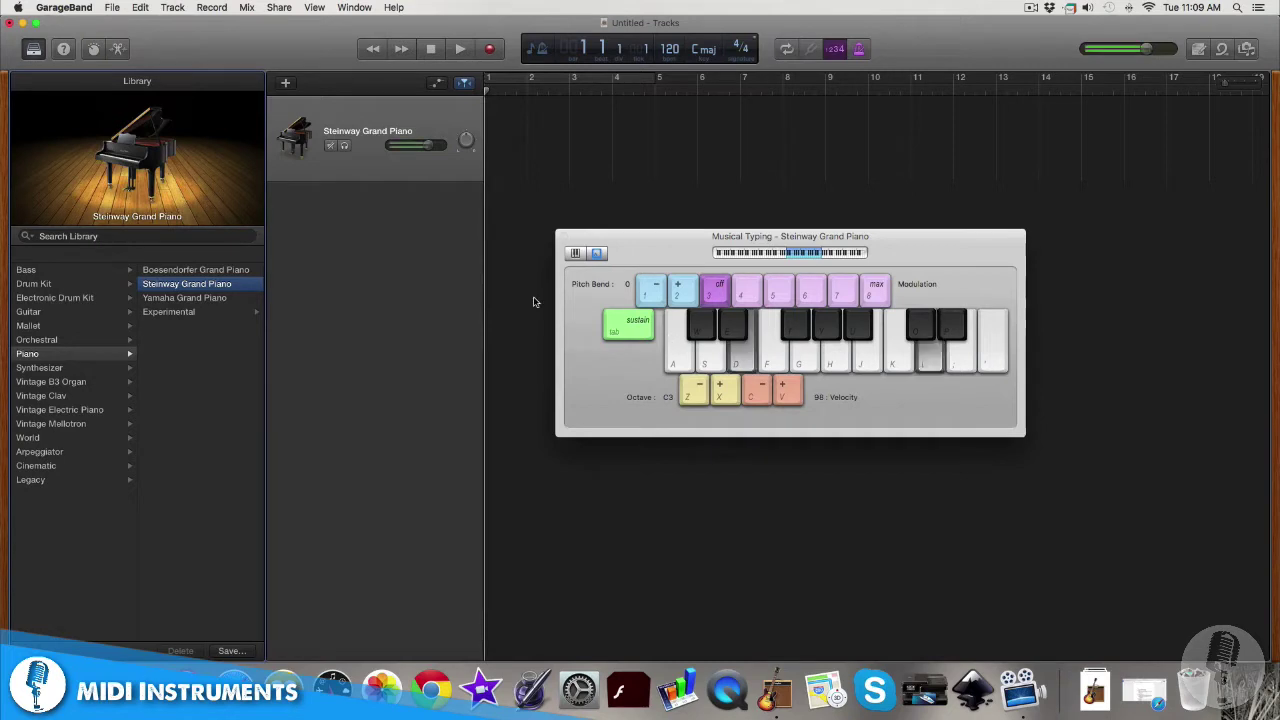
{"action": "key", "text": "s"}
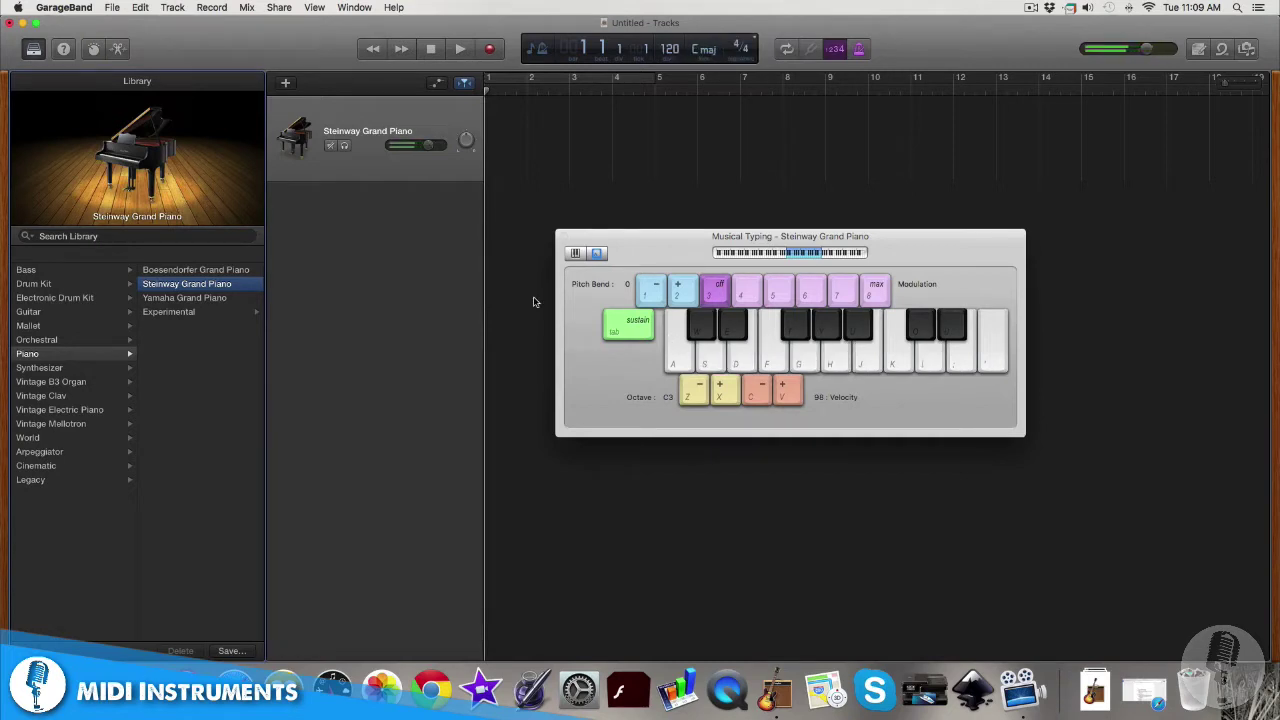
{"action": "key", "text": "x"}
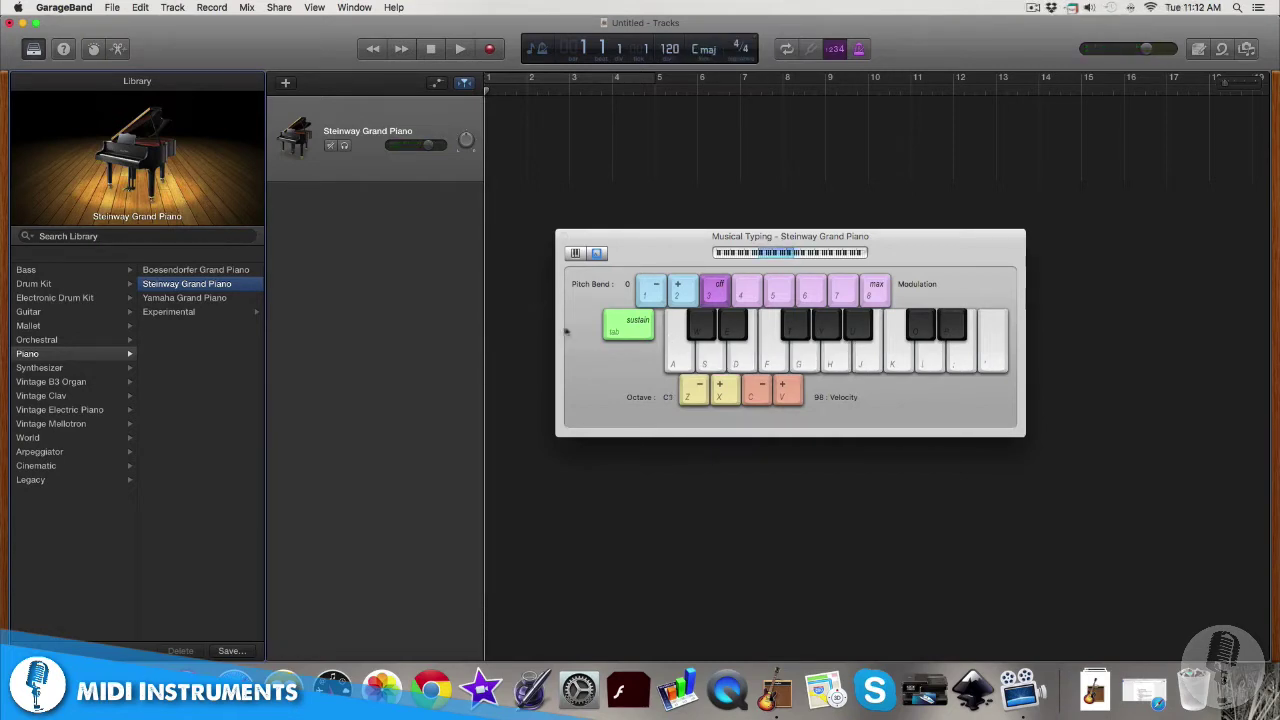
Step: Switch the track to Bass > Picked Bass and play two notes
{"action": "left_click", "coordinate": [101, 272]}
{"action": "left_click", "coordinate": [166, 326]}
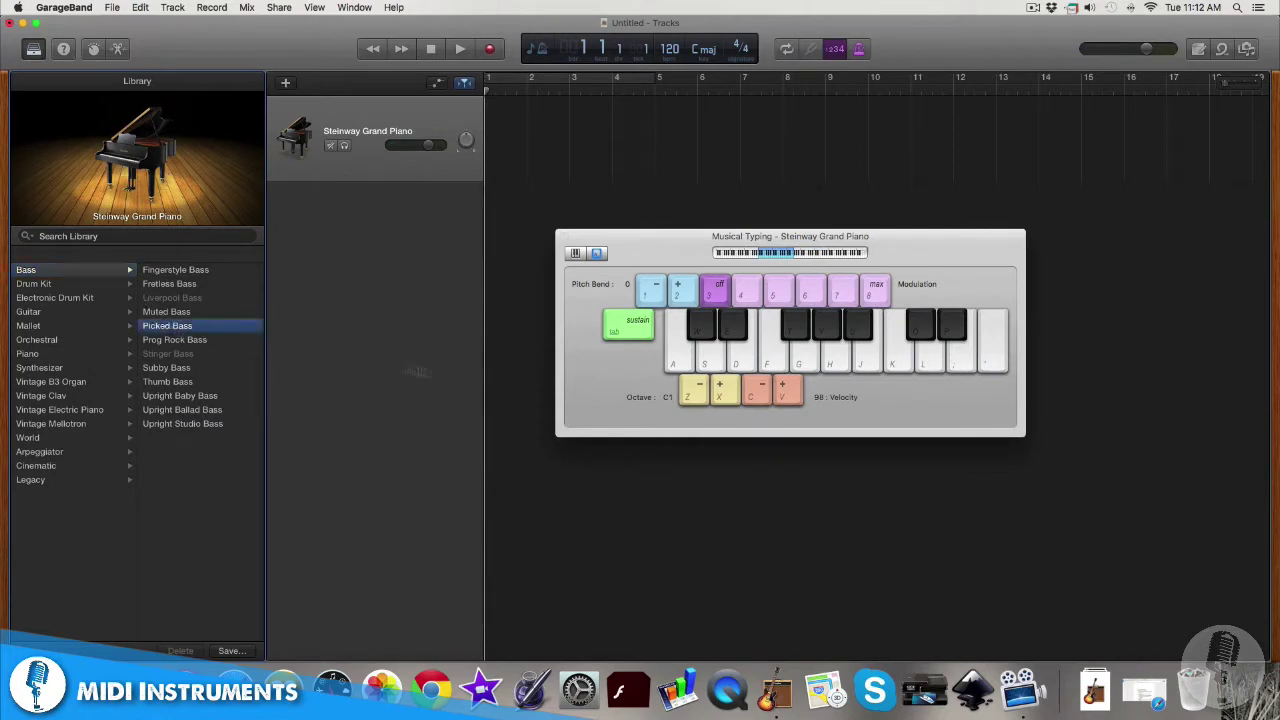
{"action": "key", "text": "d"}
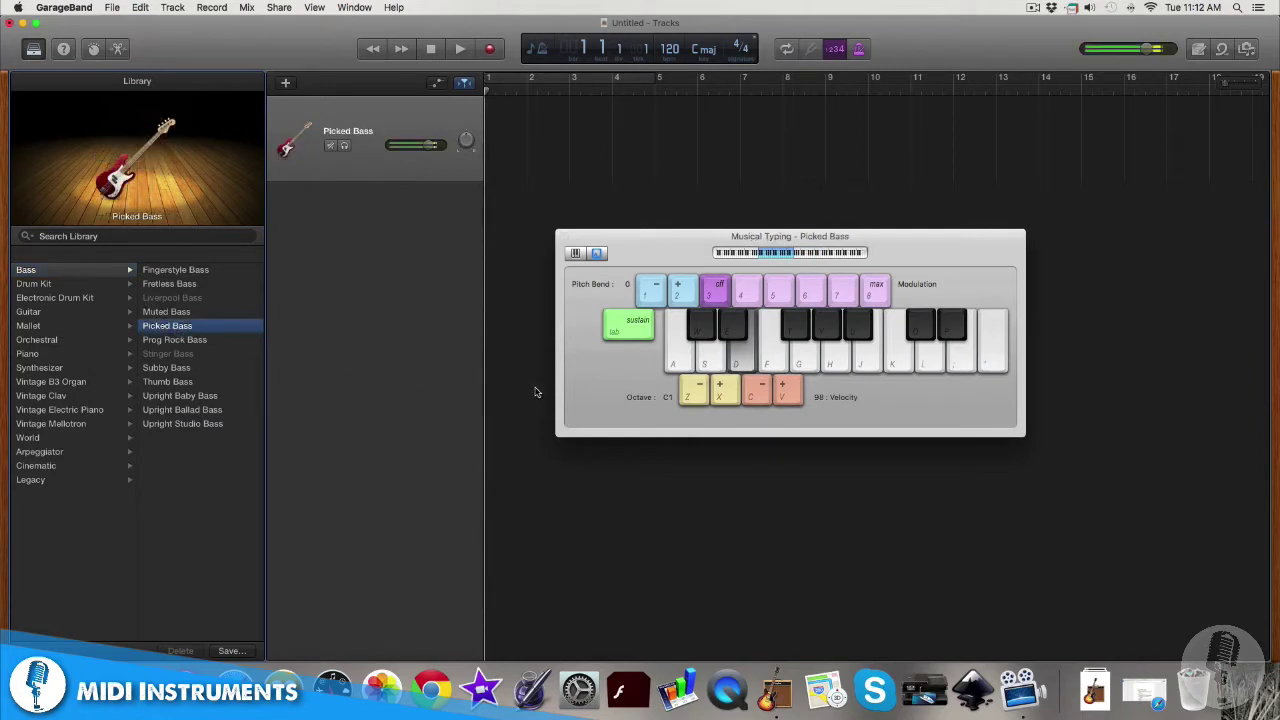
{"action": "key", "text": "j"}
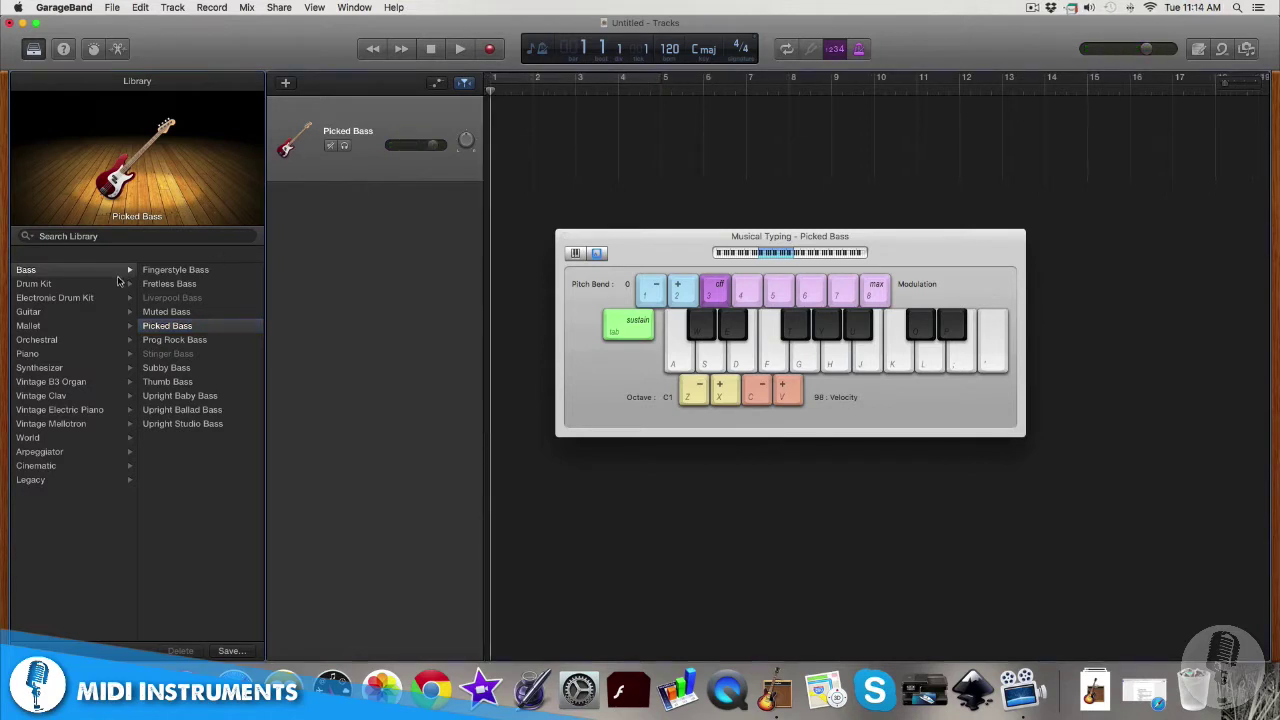
Step: Load the Drum Kit > SoCal kit and play several drum hits
{"action": "left_click", "coordinate": [40, 284]}
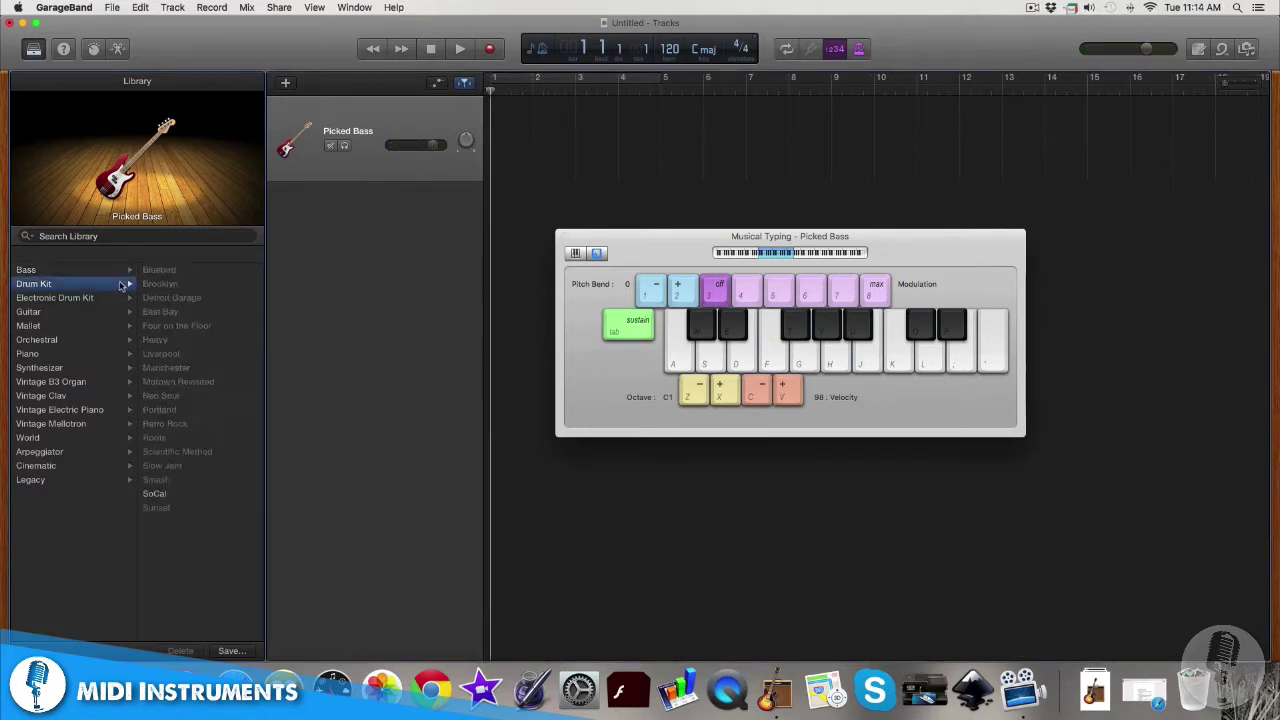
{"action": "left_click", "coordinate": [194, 497]}
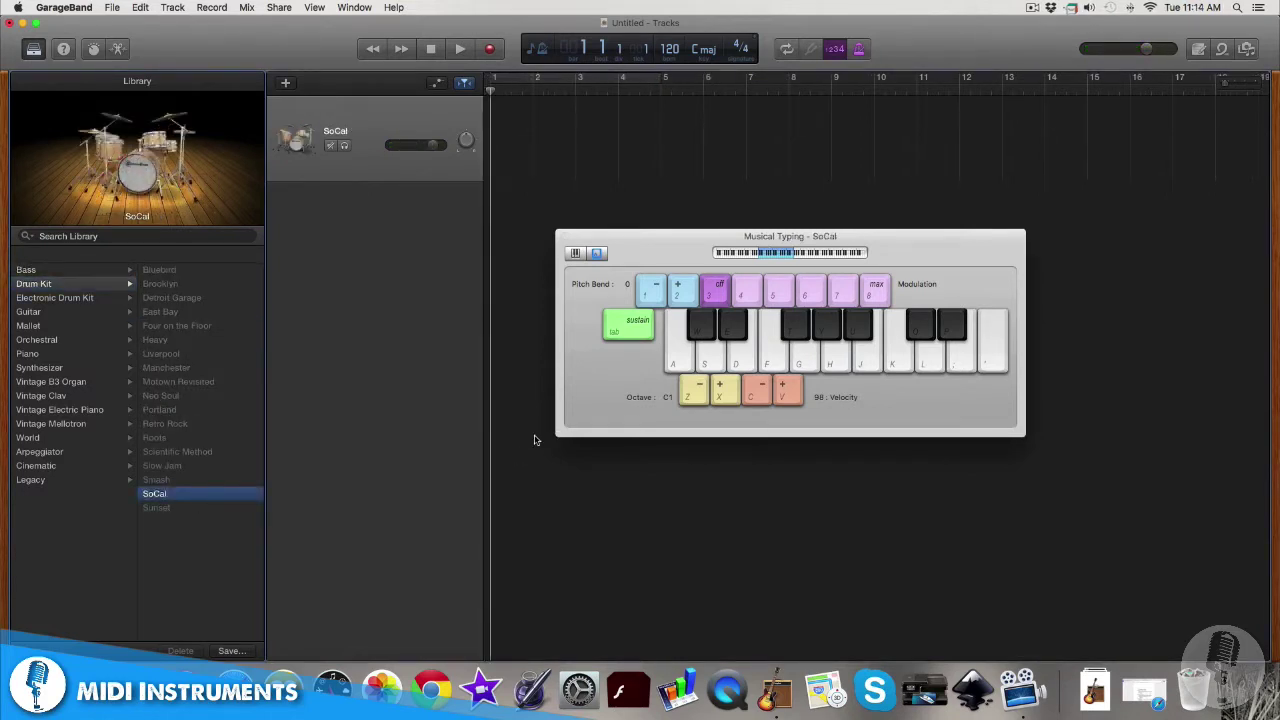
{"action": "key", "text": "a"}
{"action": "key", "text": "d"}
{"action": "key", "text": "a"}
{"action": "key", "text": "a"}
{"action": "key", "text": "d"}
{"action": "key", "text": "a"}
{"action": "key", "text": "d"}
{"action": "key", "text": "a"}
{"action": "key", "text": "a"}
{"action": "key", "text": "d"}
{"action": "key", "text": "s"}
Step: Switch to the Electronic Drum Kit > After Party kit and play alternating hits
{"action": "left_click", "coordinate": [80, 299]}
{"action": "left_click", "coordinate": [199, 272]}
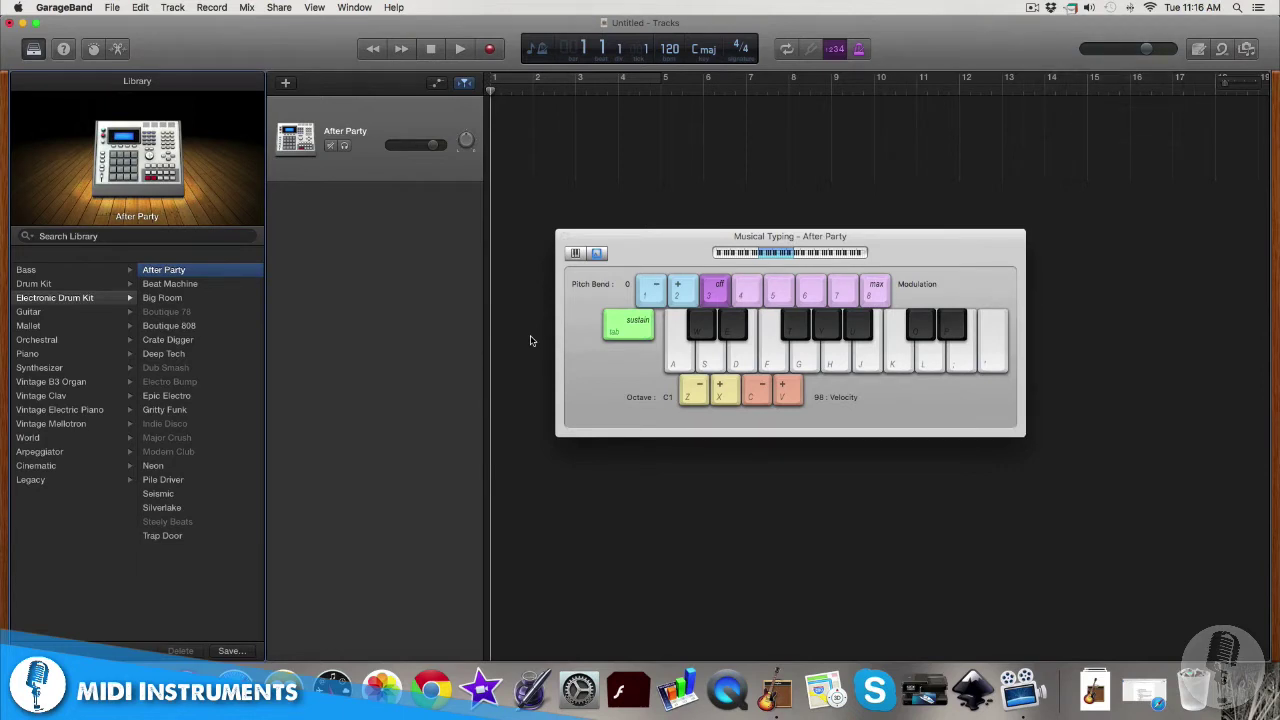
{"action": "key", "text": "a"}
{"action": "key", "text": "a"}
{"action": "key", "text": "a"}
{"action": "key", "text": "a"}
{"action": "key", "text": "s"}
{"action": "key", "text": "a"}
{"action": "key", "text": "a"}
{"action": "key", "text": "s"}
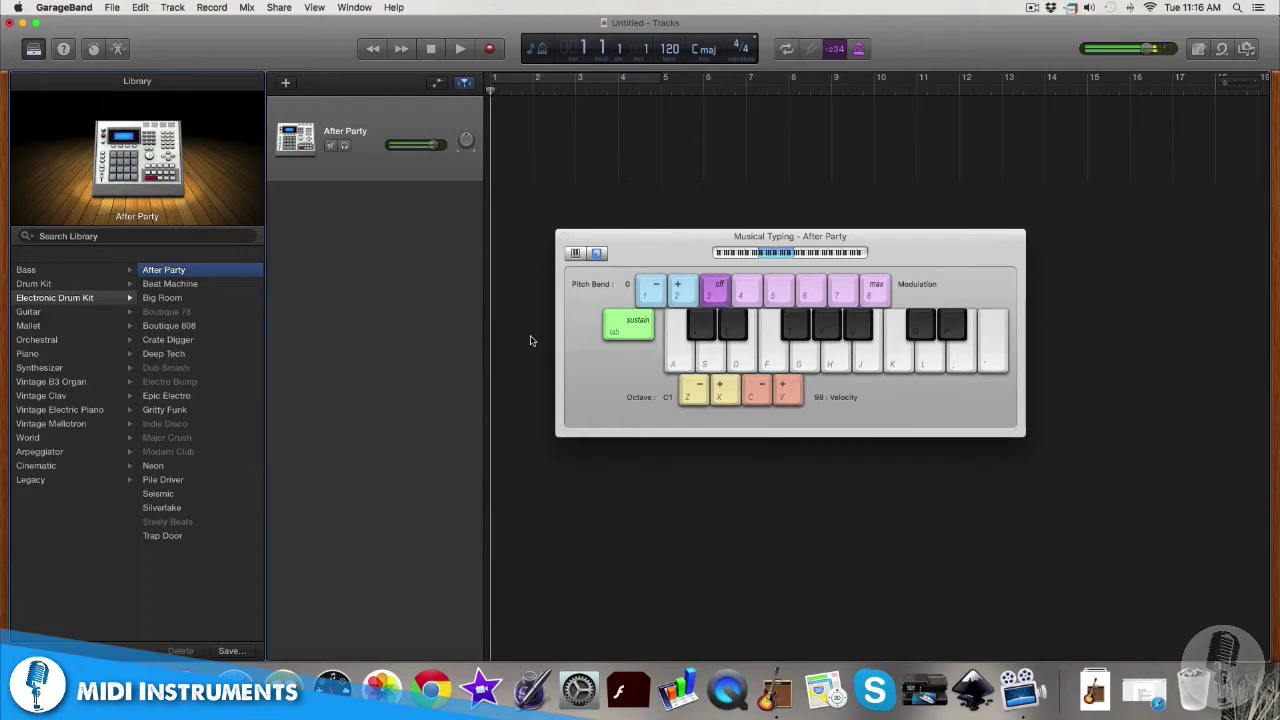
{"action": "key", "text": "s"}
{"action": "key", "text": "a"}
{"action": "key", "text": "a"}
{"action": "key", "text": "s"}
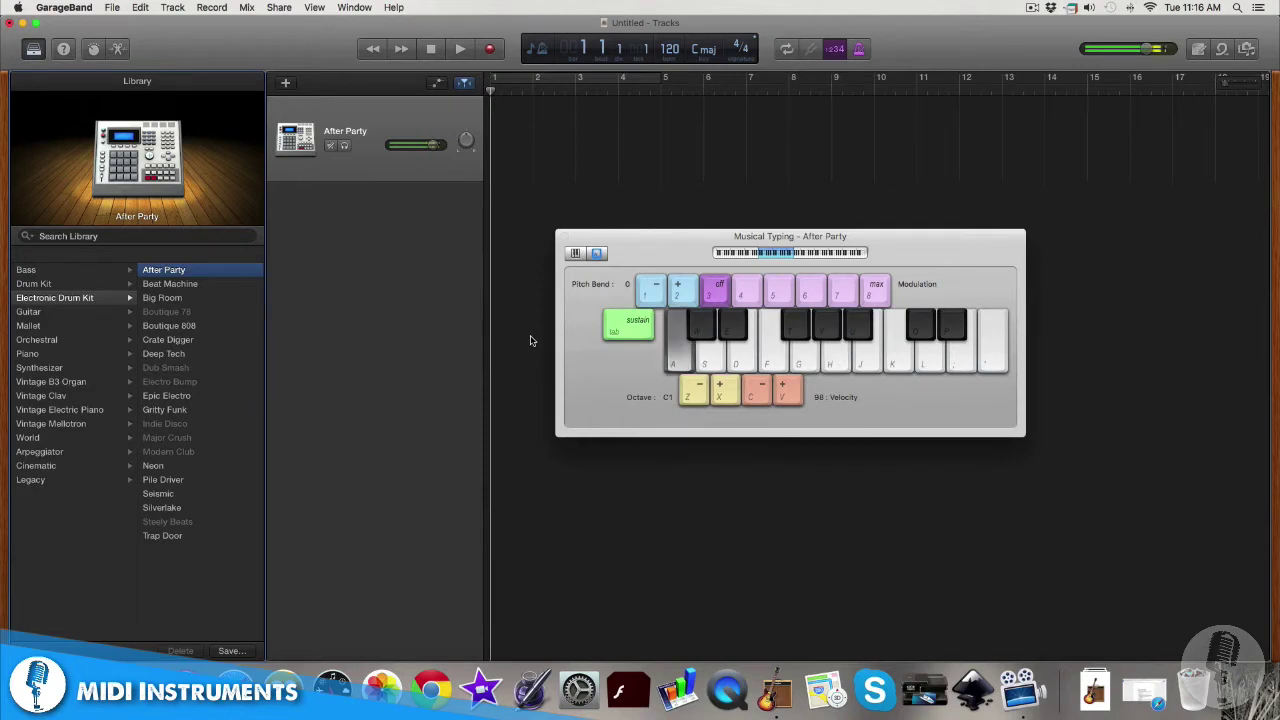
{"action": "key", "text": "a"}
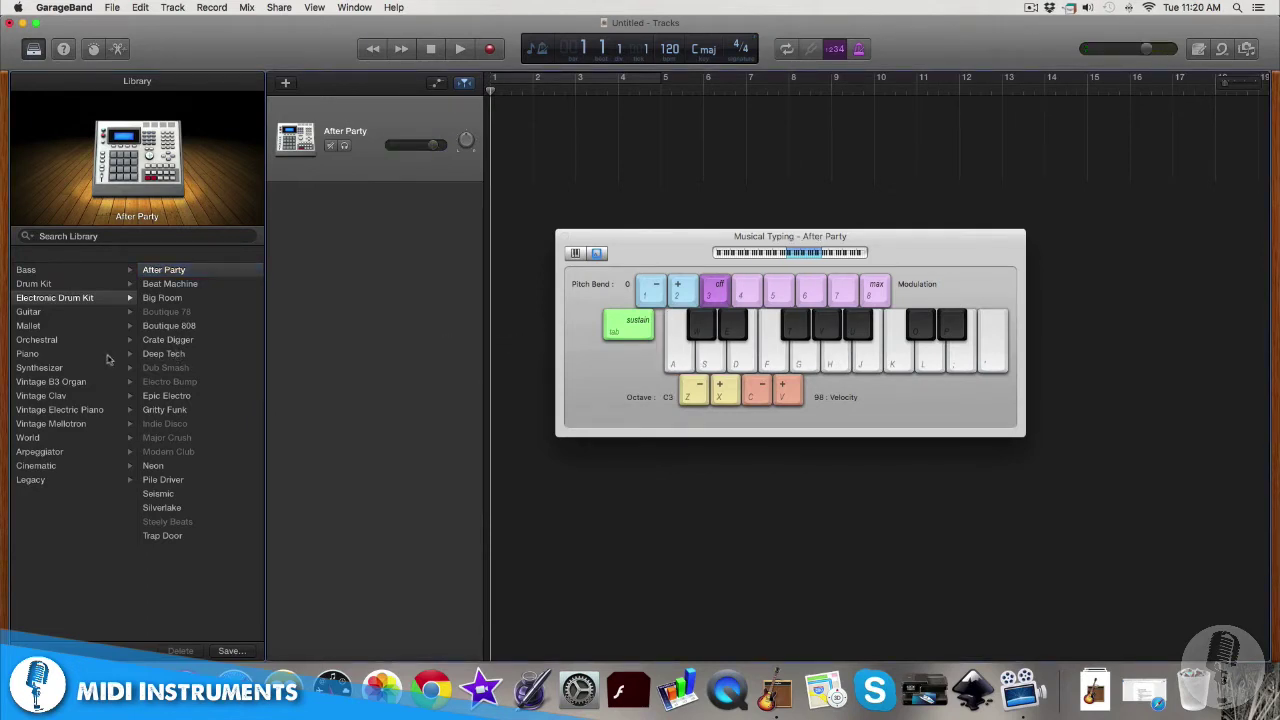
Step: Load Synthesizer > Lead > Analog Fizz Lead and play a short phrase
{"action": "left_click", "coordinate": [110, 366]}
{"action": "left_click", "coordinate": [166, 368]}
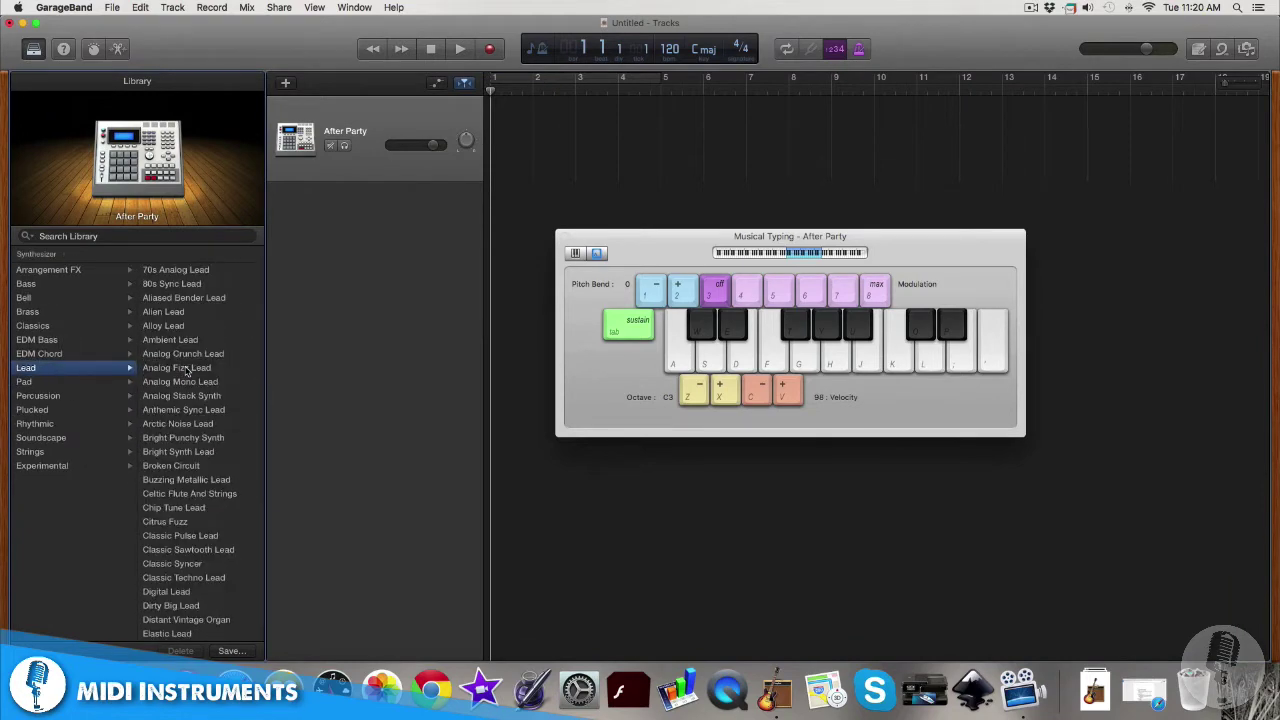
{"action": "left_click", "coordinate": [186, 369]}
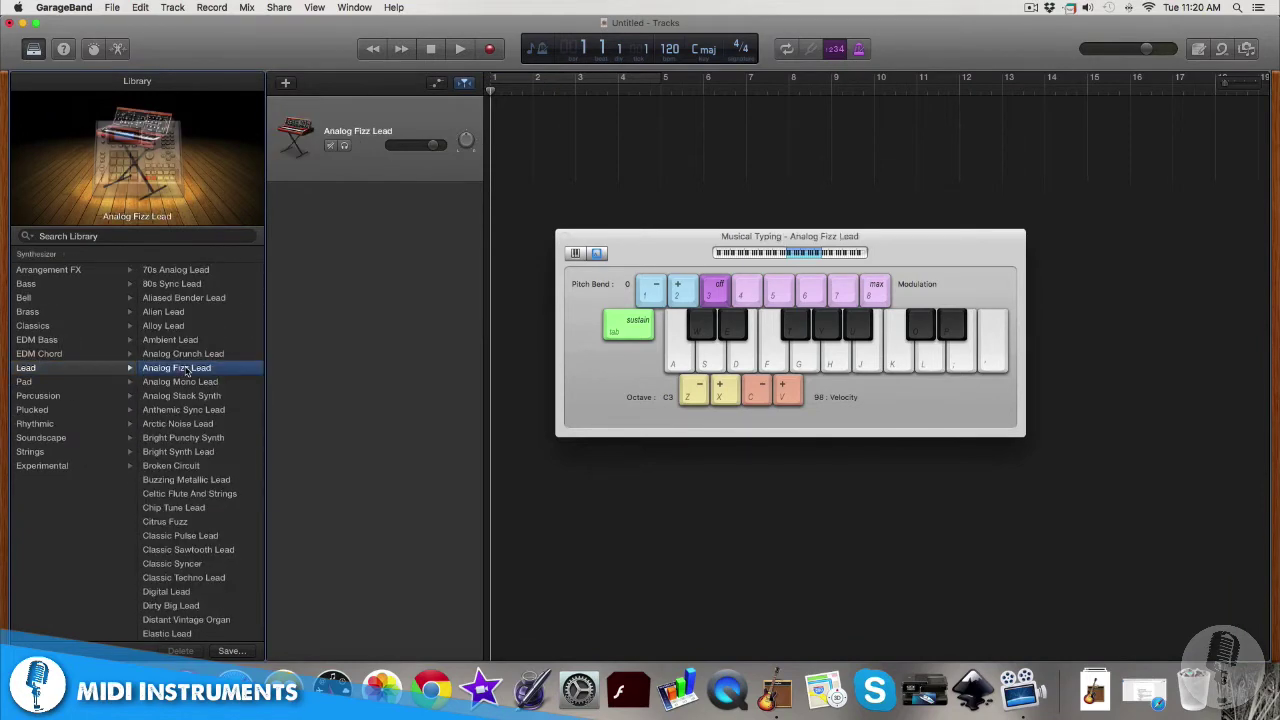
{"action": "key", "text": "s"}
{"action": "key", "text": "h"}
{"action": "key", "text": "f"}
{"action": "key", "text": "g"}
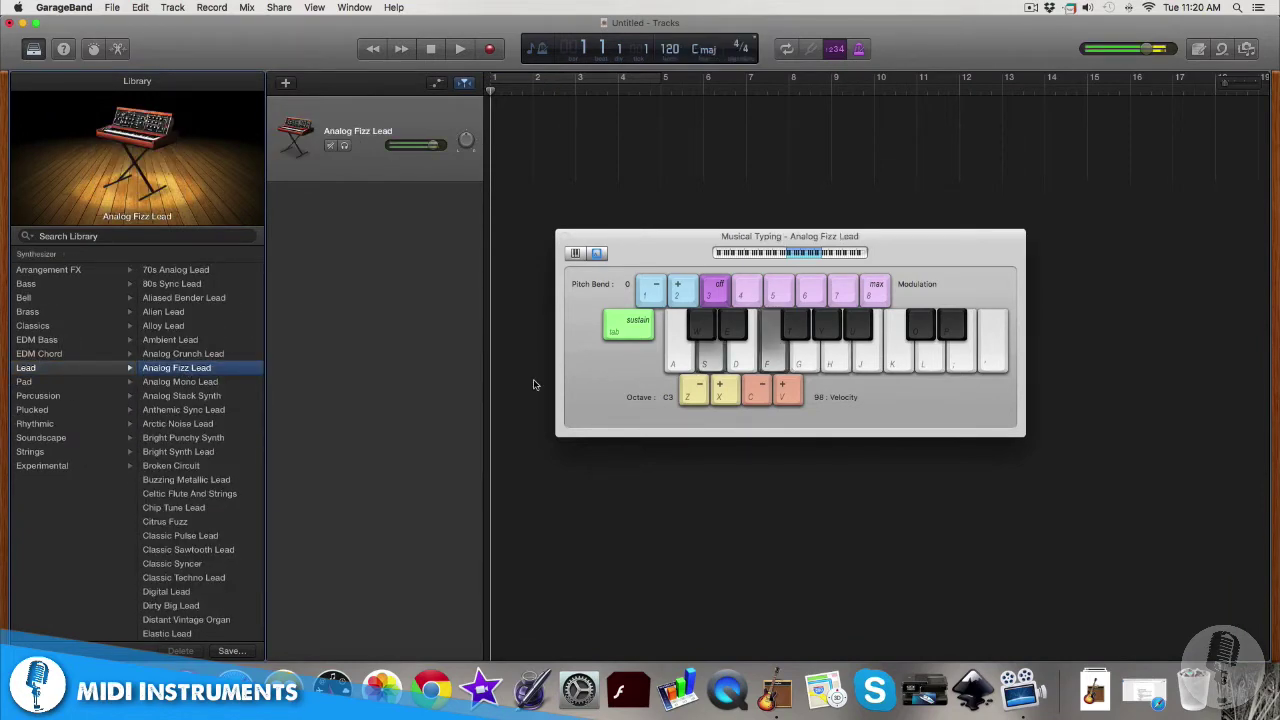
{"action": "key", "text": "g"}
{"action": "key", "text": "g"}
{"action": "key", "text": "g"}
{"action": "key", "text": "h"}
{"action": "key", "text": "f"}
{"action": "key", "text": "g"}
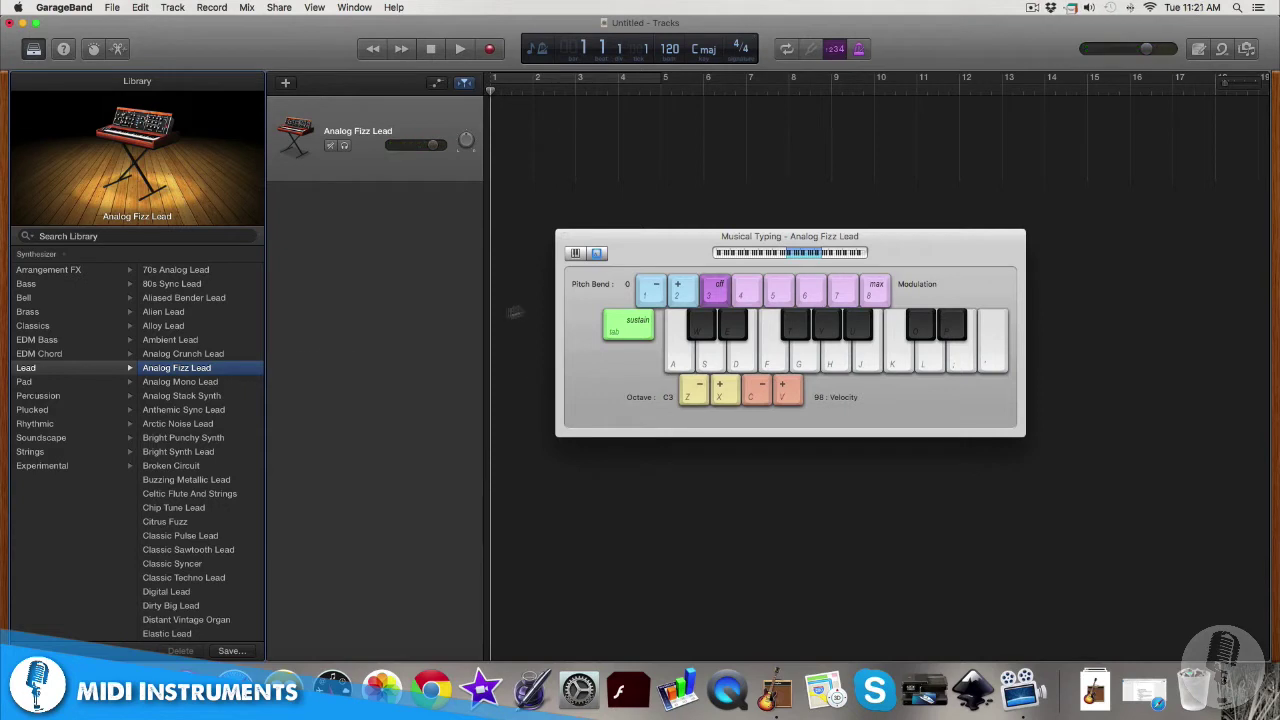
Step: Switch to the Pad > Calming Waves sound and play a chord and notes
{"action": "left_click", "coordinate": [102, 384]}
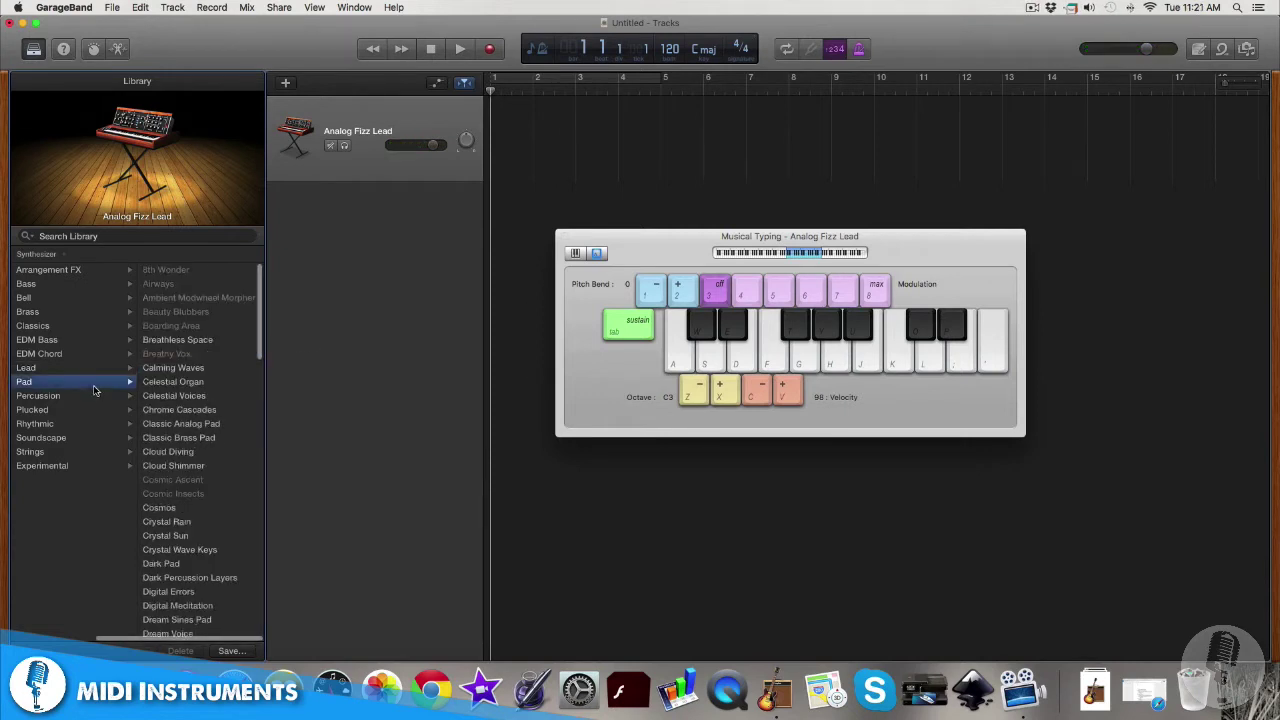
{"action": "left_click", "coordinate": [173, 368]}
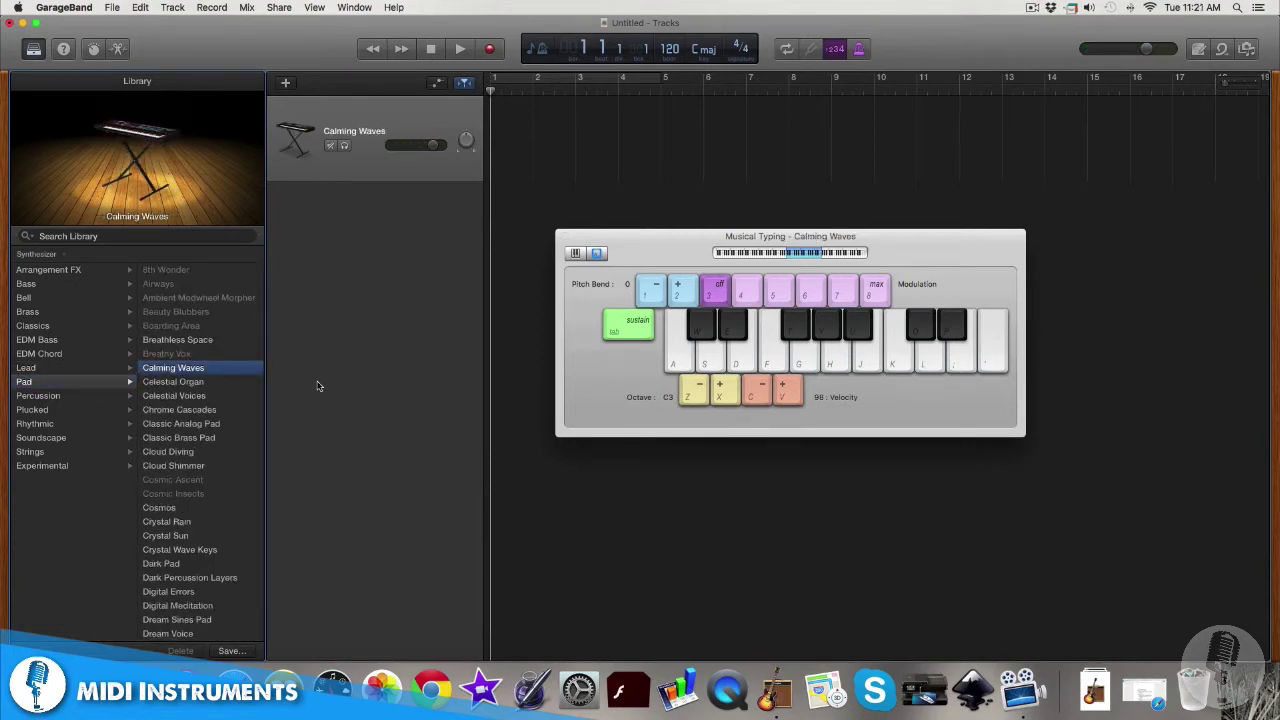
{"action": "key", "text": "g"}
{"action": "key", "text": "j"}
{"action": "key", "text": "h"}
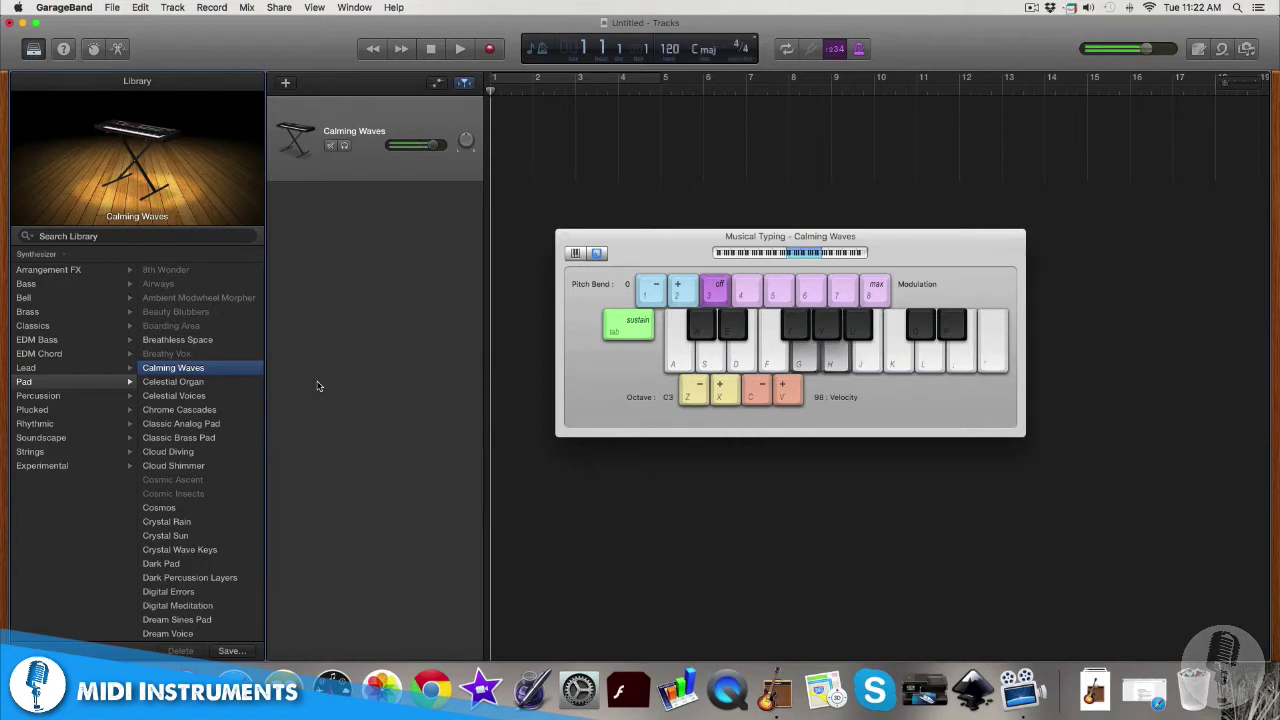
{"action": "key", "text": "k"}
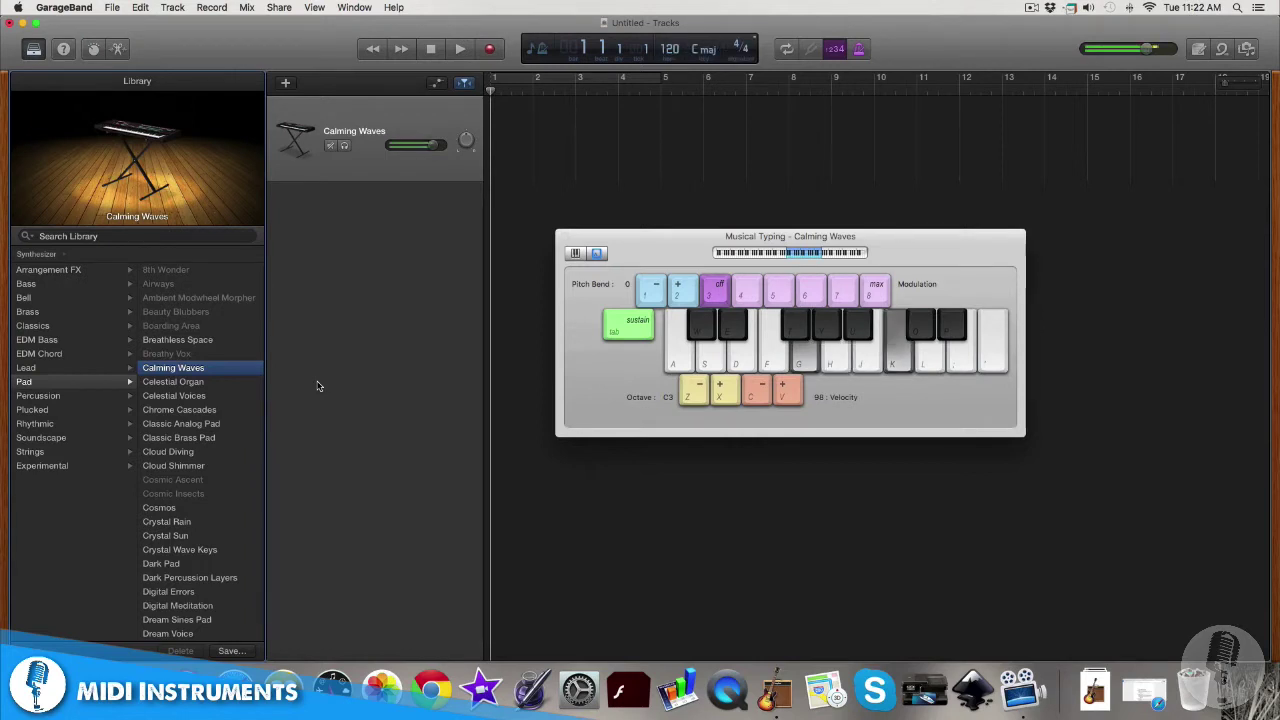
{"action": "key", "text": "j"}
{"action": "key", "text": "l"}
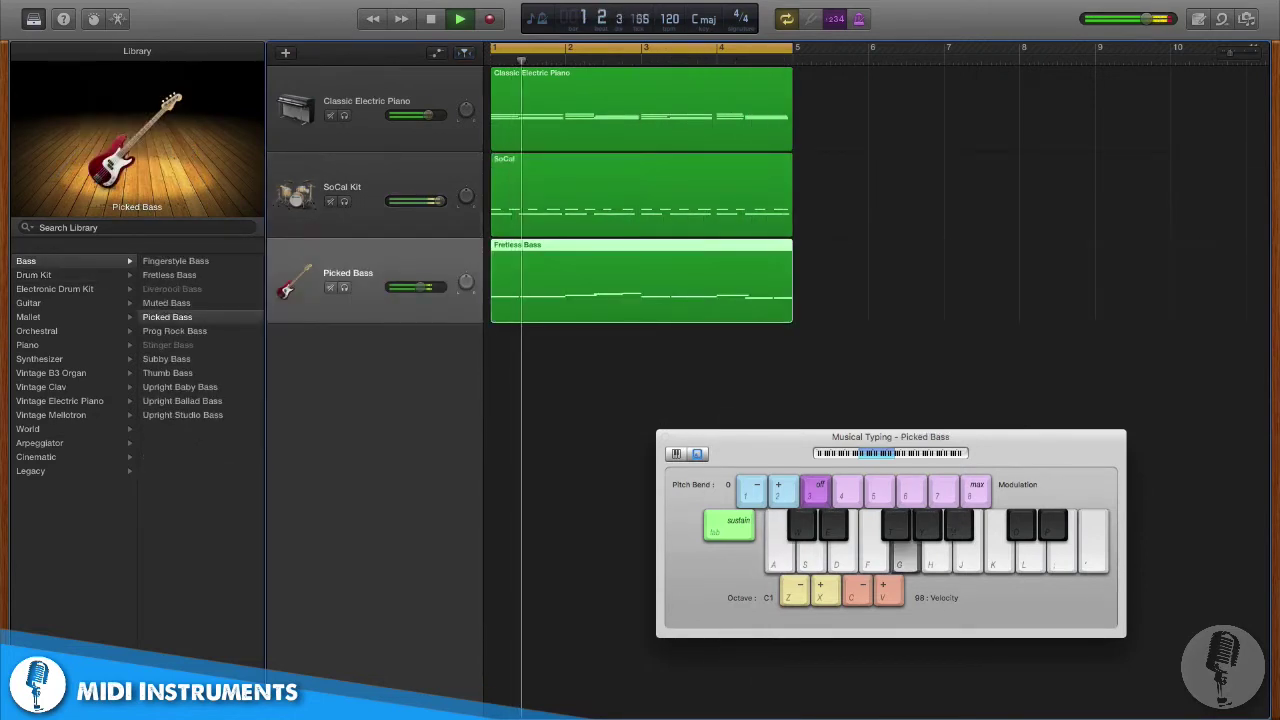
Step: Play five Picked Bass notes along with the playback
{"action": "key", "text": "h"}
{"action": "key", "text": "k"}
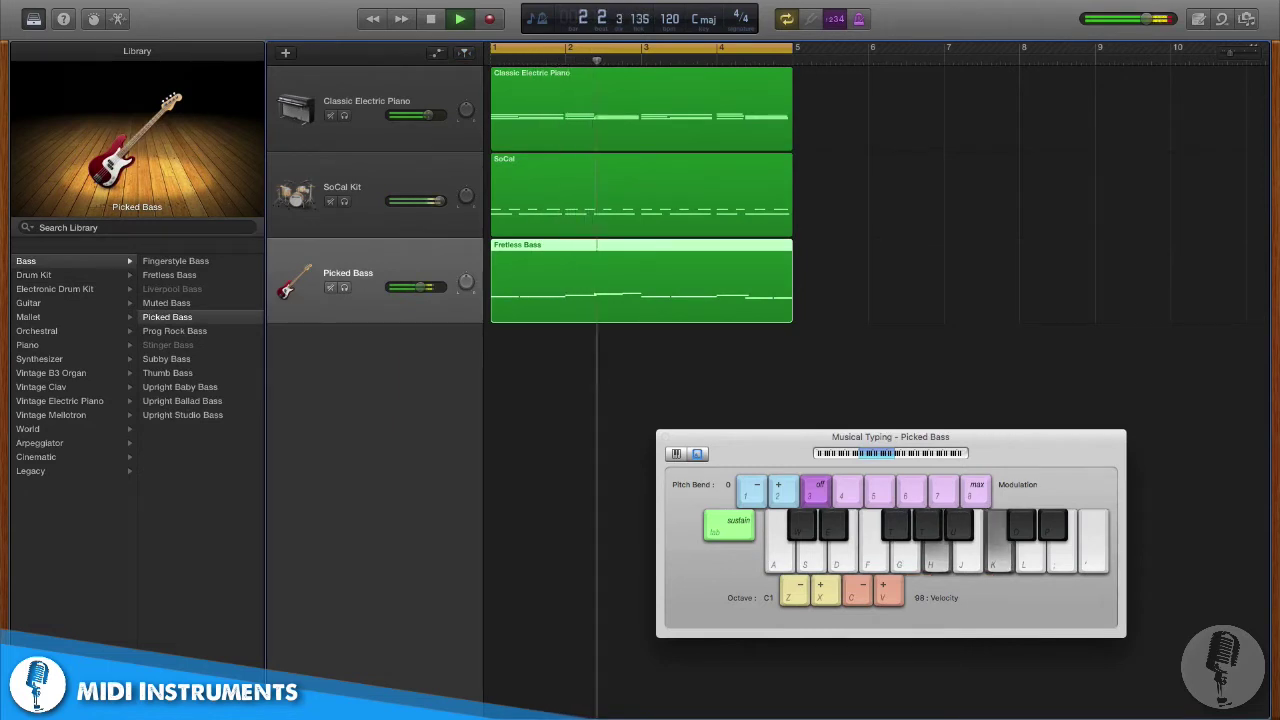
{"action": "key", "text": "g"}
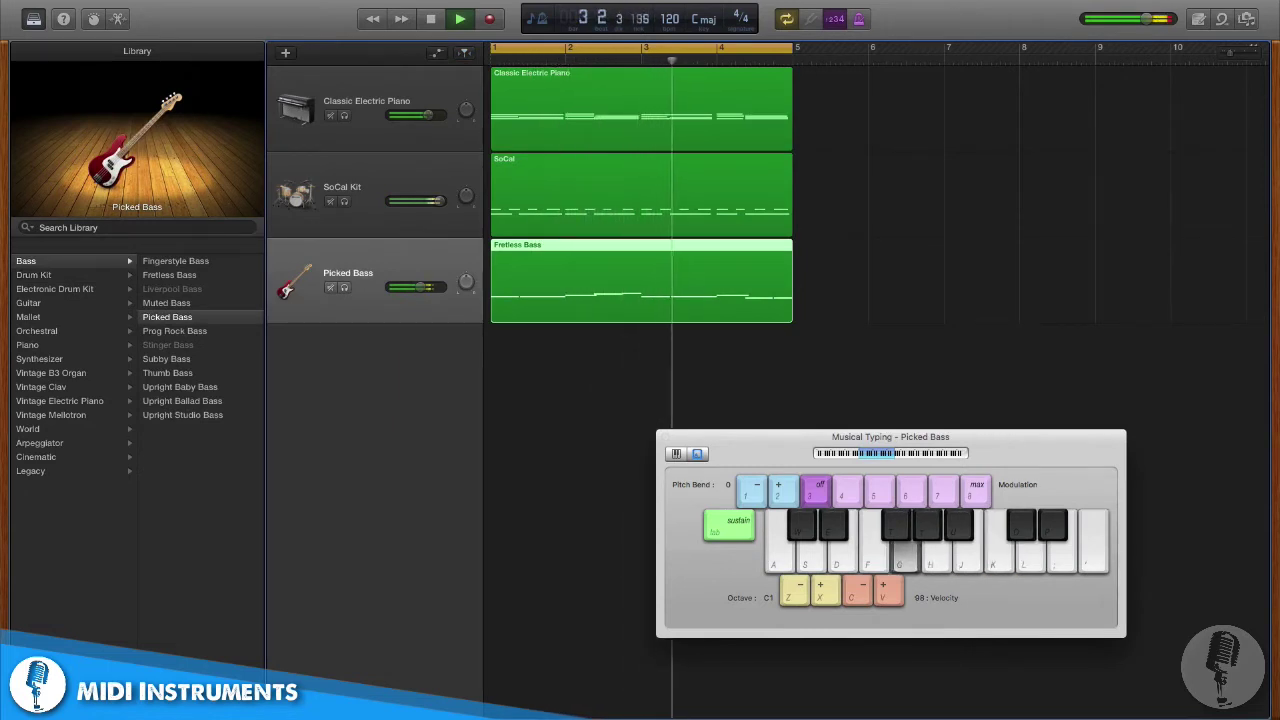
{"action": "key", "text": "h"}
{"action": "key", "text": "f"}
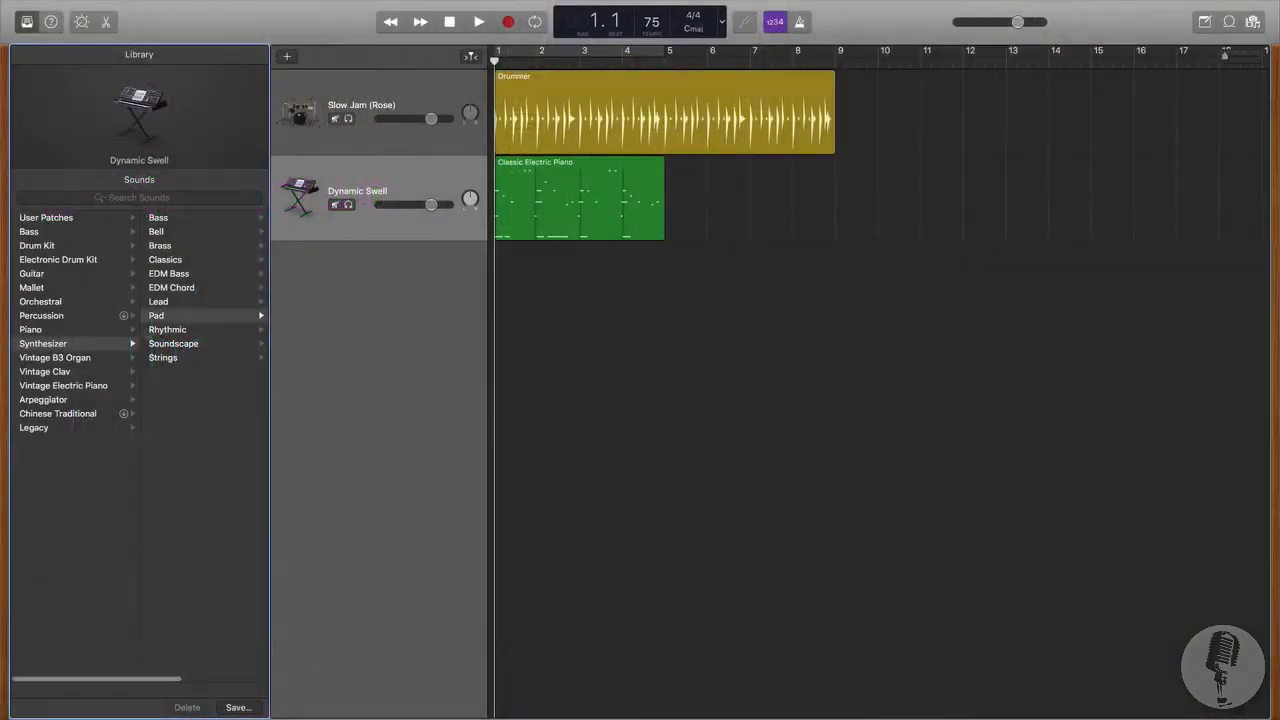
Step: Load Percussion > Coffee Shop, show Musical Typing with Cmd+K, and play three notes
{"action": "left_click", "coordinate": [96, 318]}
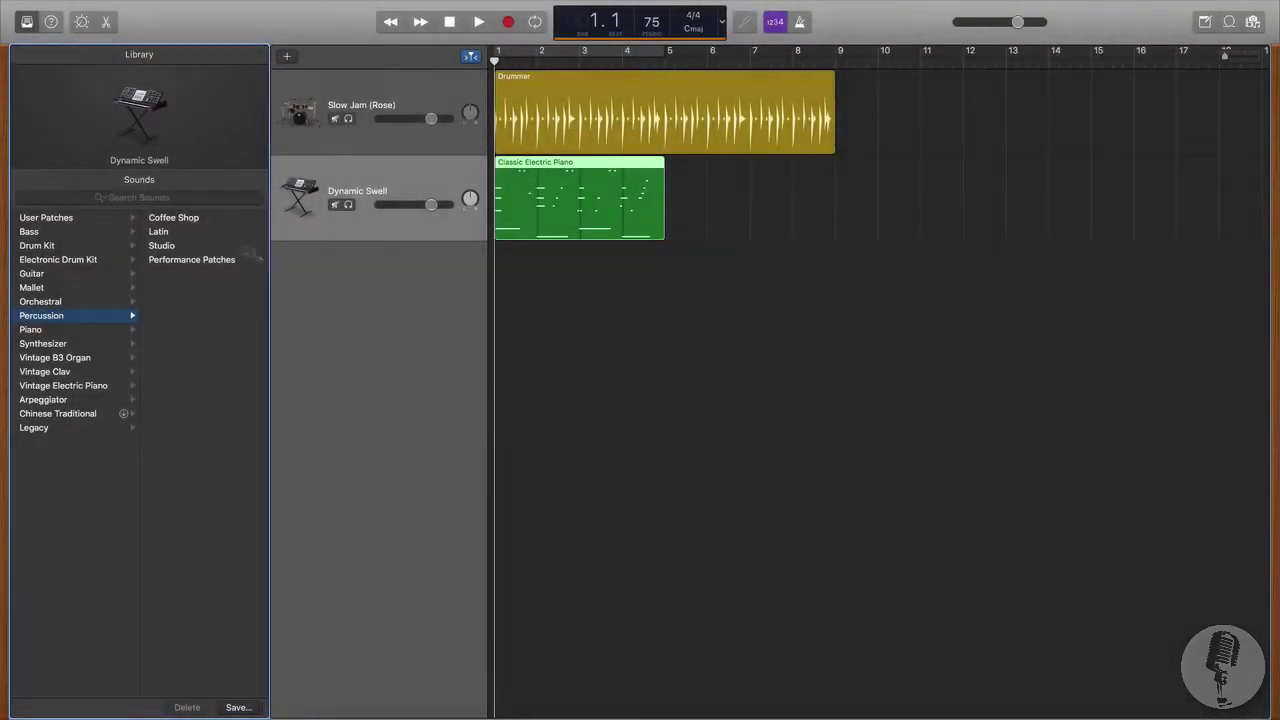
{"action": "left_click", "coordinate": [192, 219]}
{"action": "key", "text": "super+k"}
{"action": "key", "text": "h"}
{"action": "key", "text": "j"}
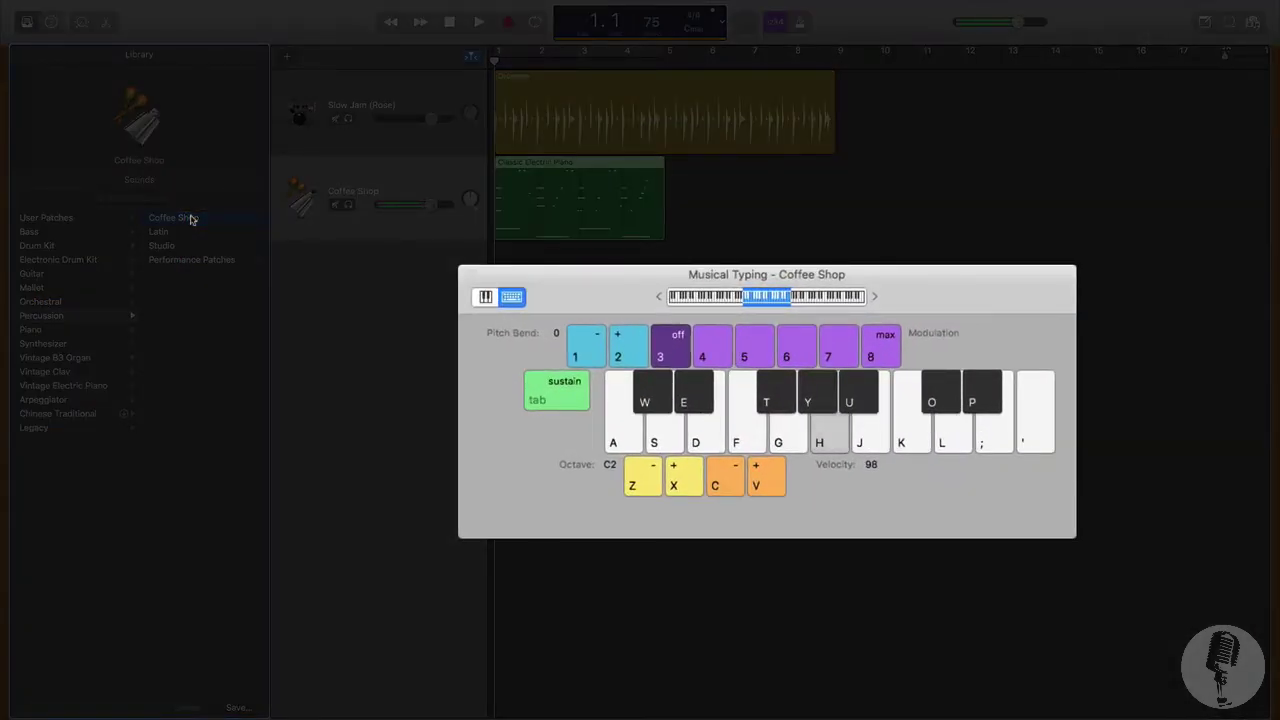
{"action": "key", "text": "j"}
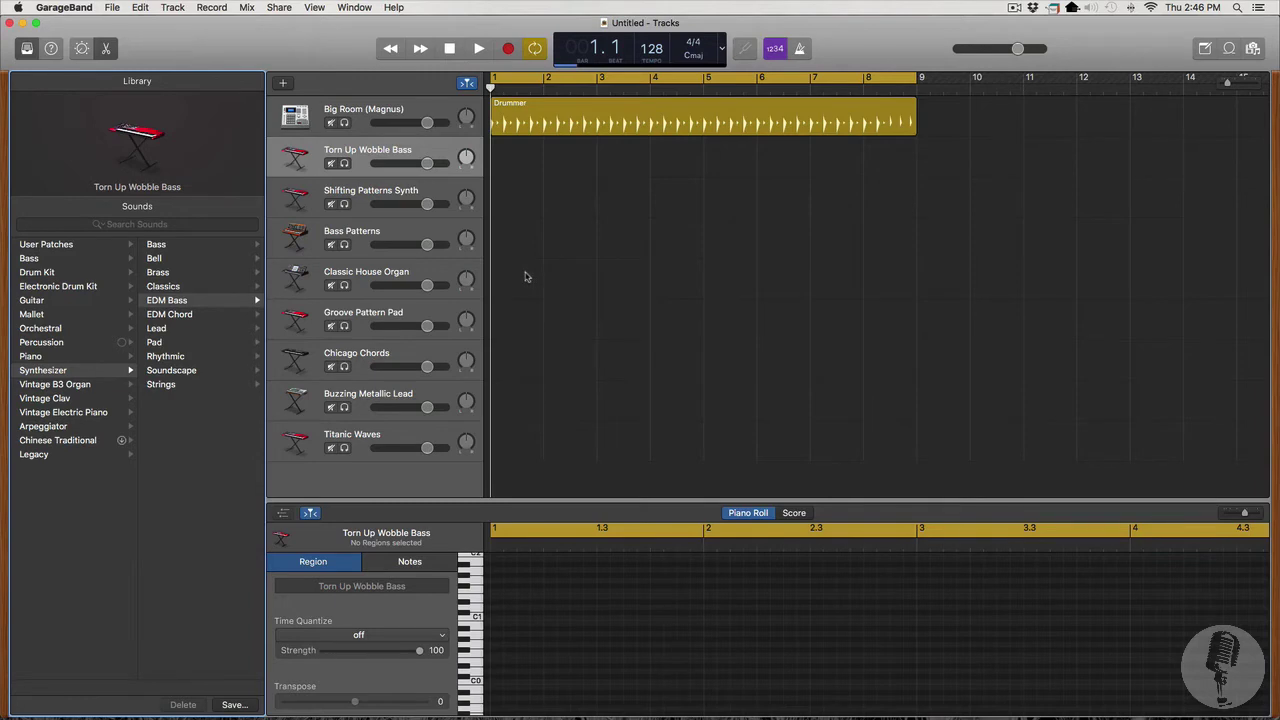
Step: Choose GarageBand > Sound Library > Download All Available Sounds
{"action": "left_click", "coordinate": [75, 8]}
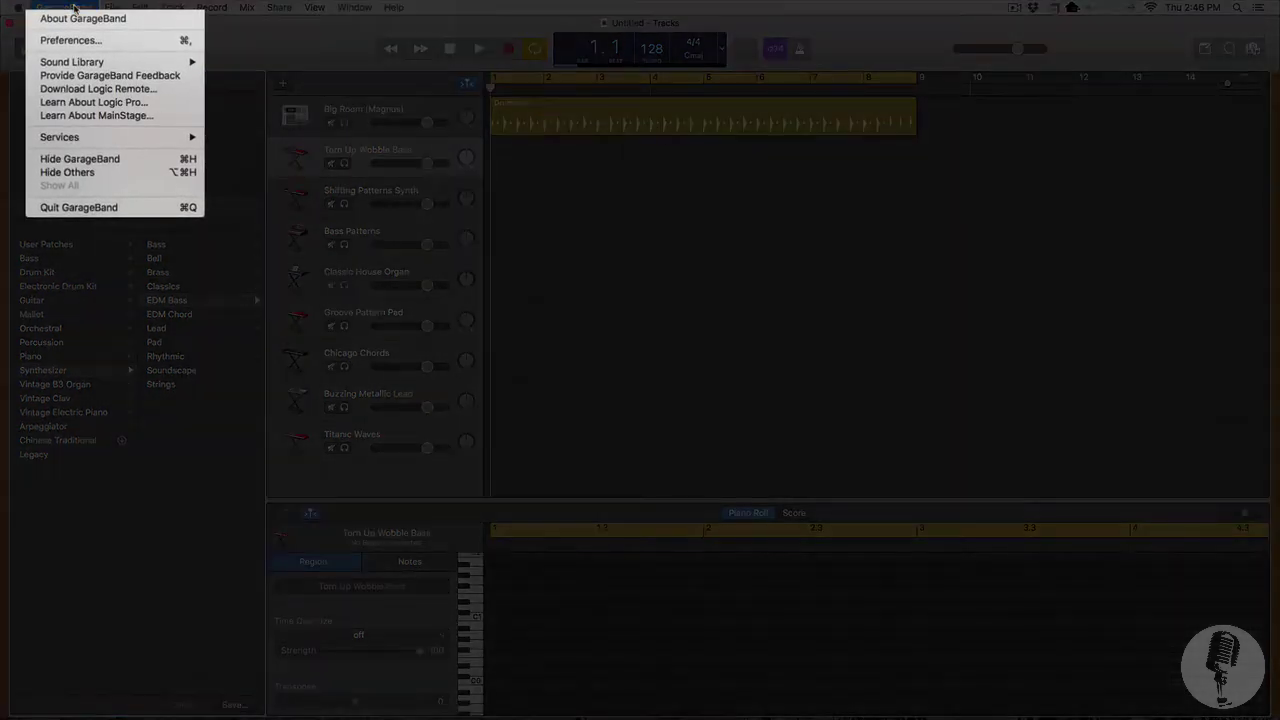
{"action": "mouse_move", "coordinate": [118, 64]}
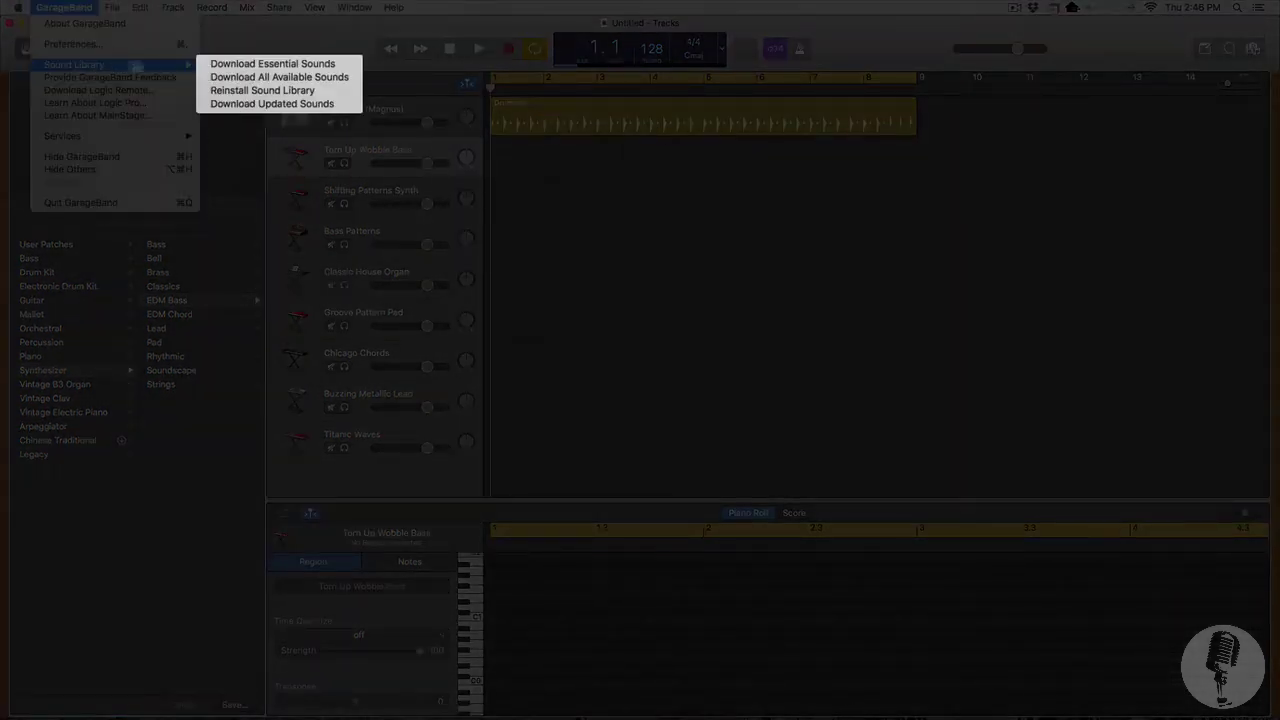
{"action": "left_click", "coordinate": [247, 80]}
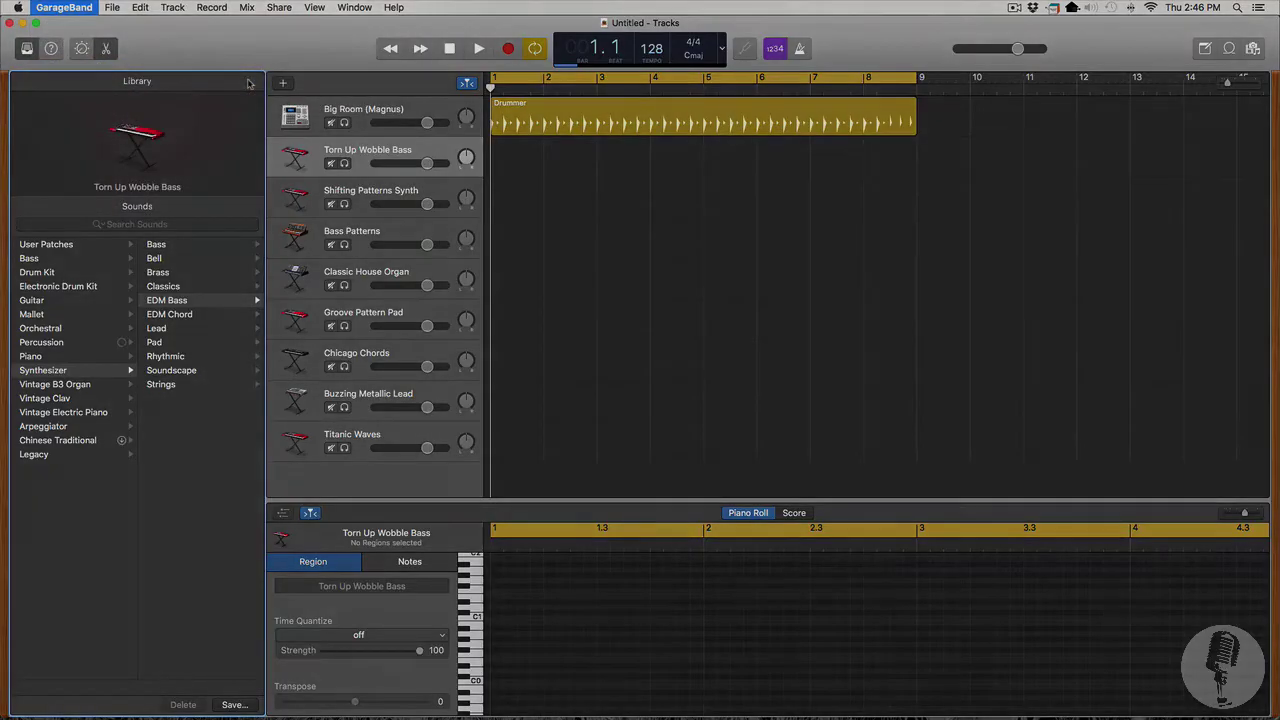